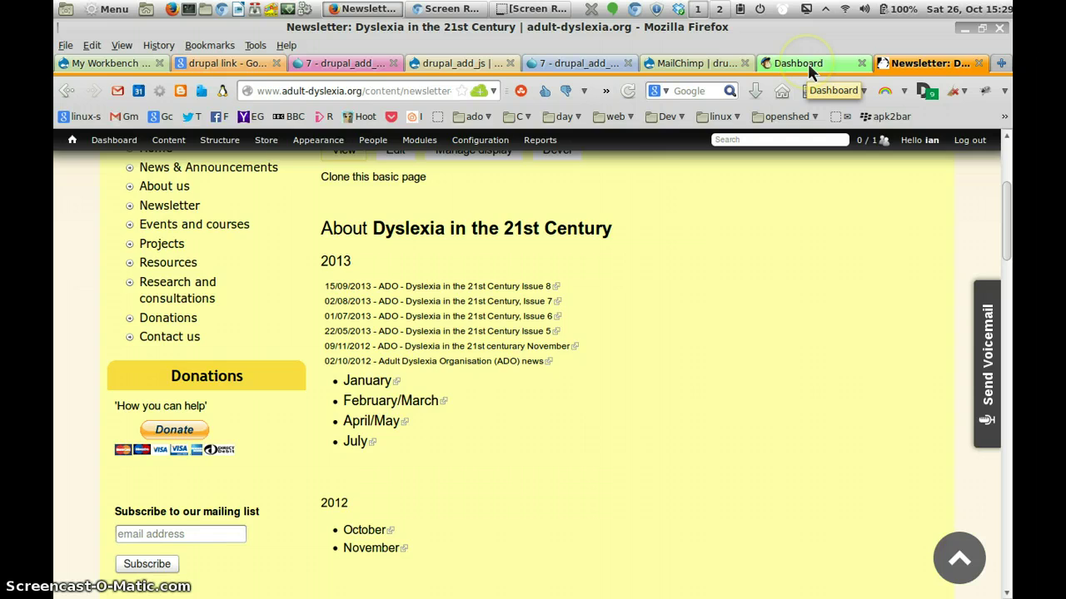
# Switch to the MailChimp dashboard tab and go to the Campaigns list
pyautogui.click(800, 63)
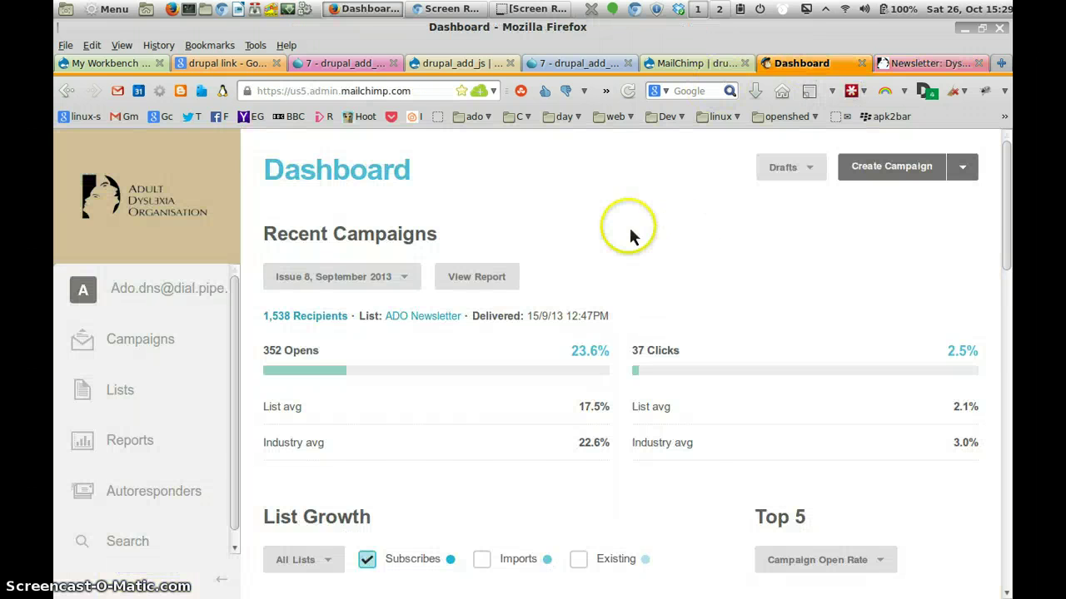
pyautogui.click(125, 348)
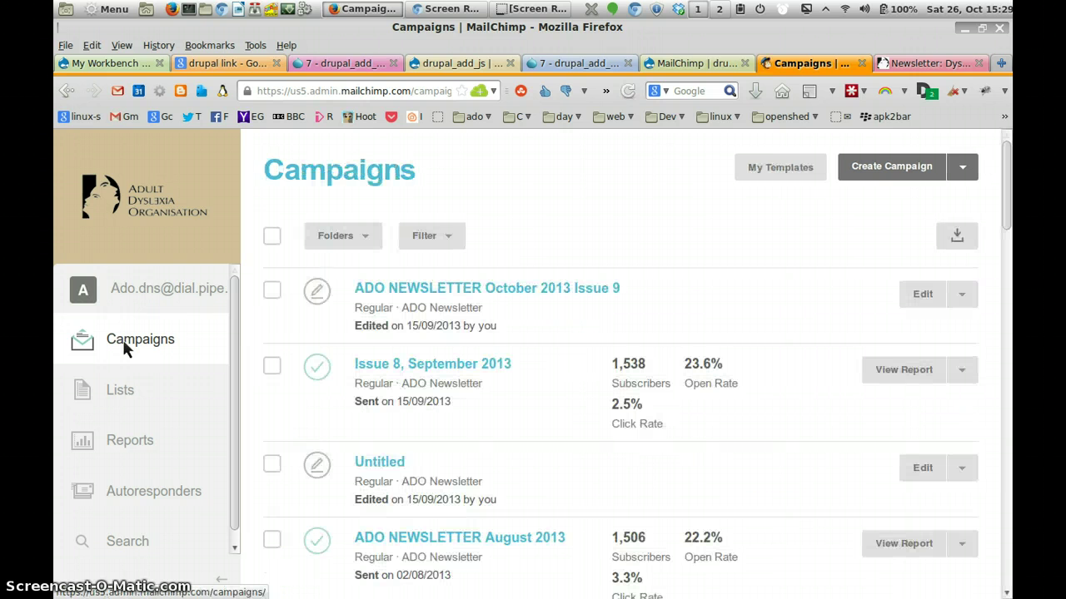
# Add a campaign folder named 'test' from the Folders dropdown, then show all folders again
pyautogui.click(369, 241)
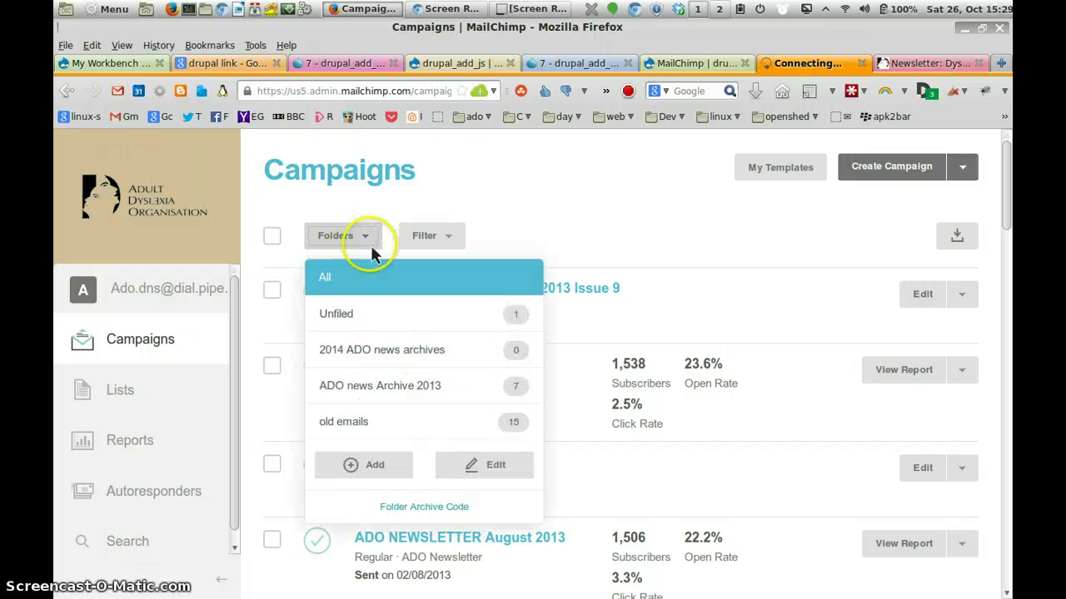
pyautogui.click(367, 468)
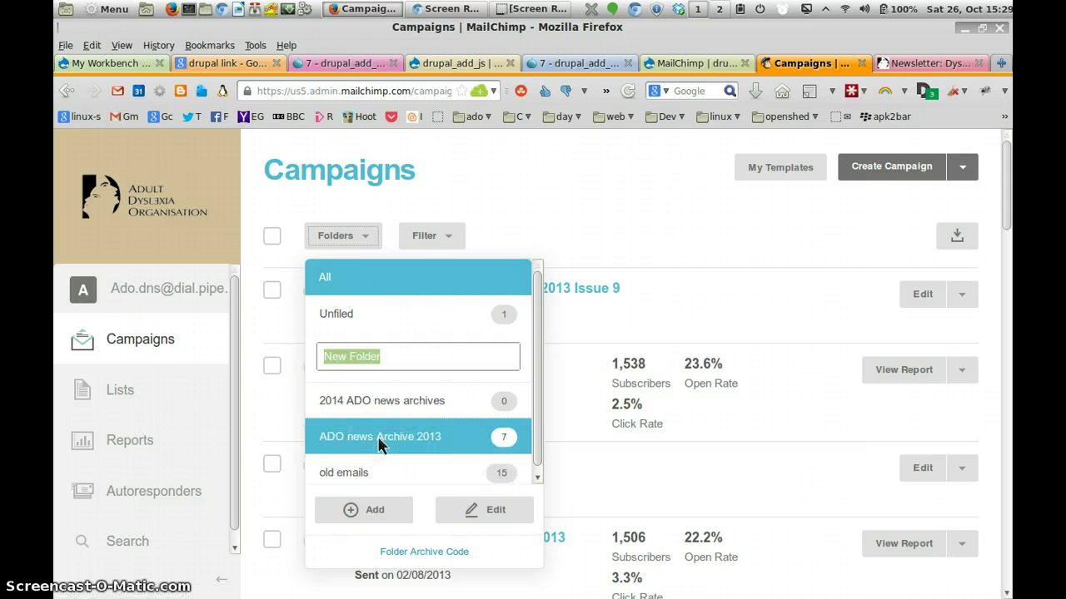
pyautogui.write('t')
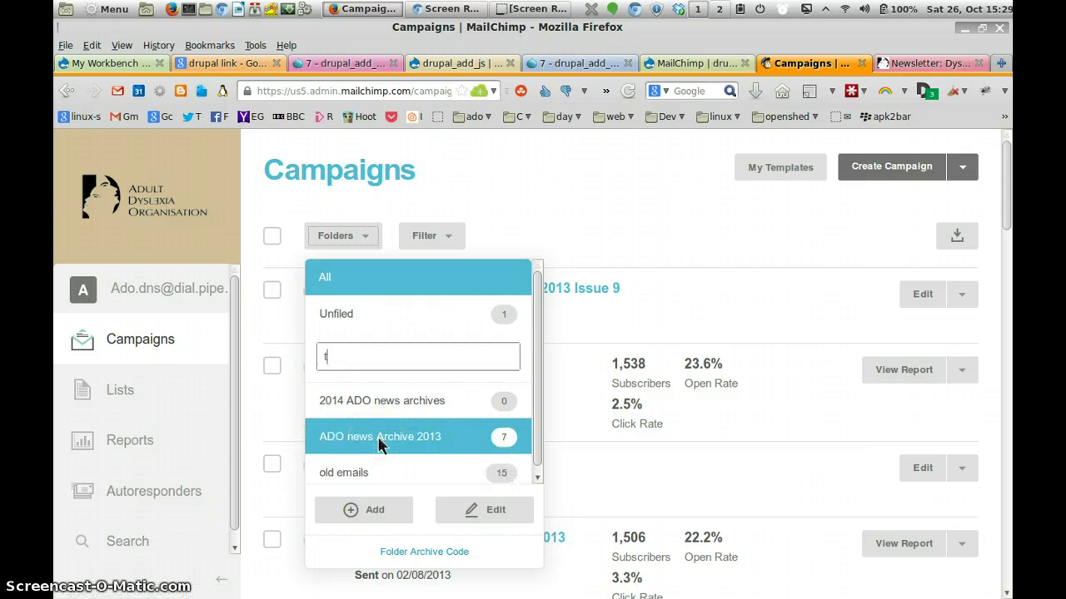
pyautogui.write('est')
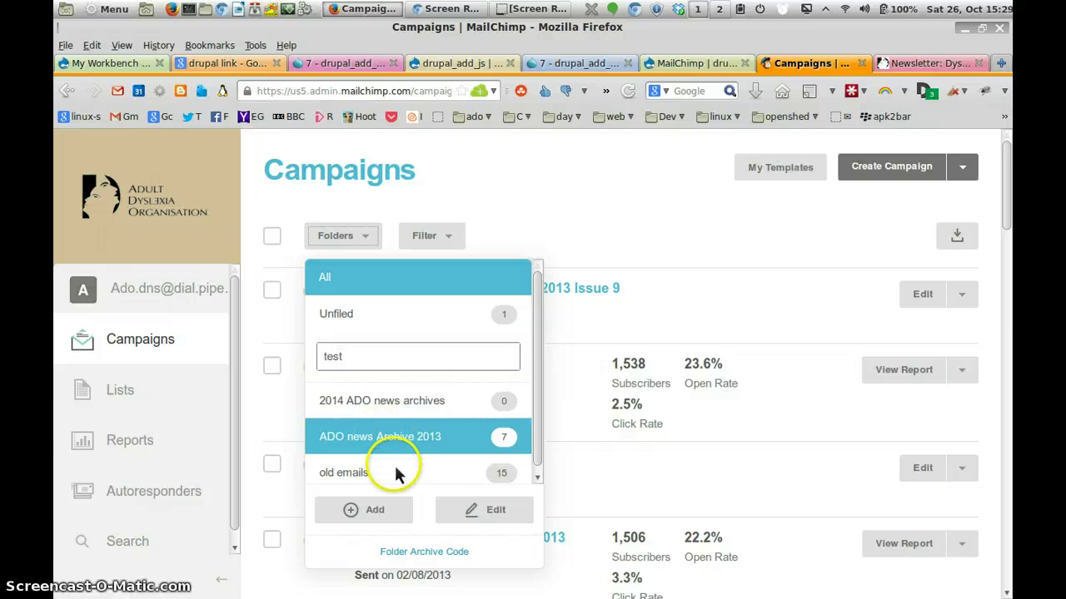
pyautogui.click(384, 512)
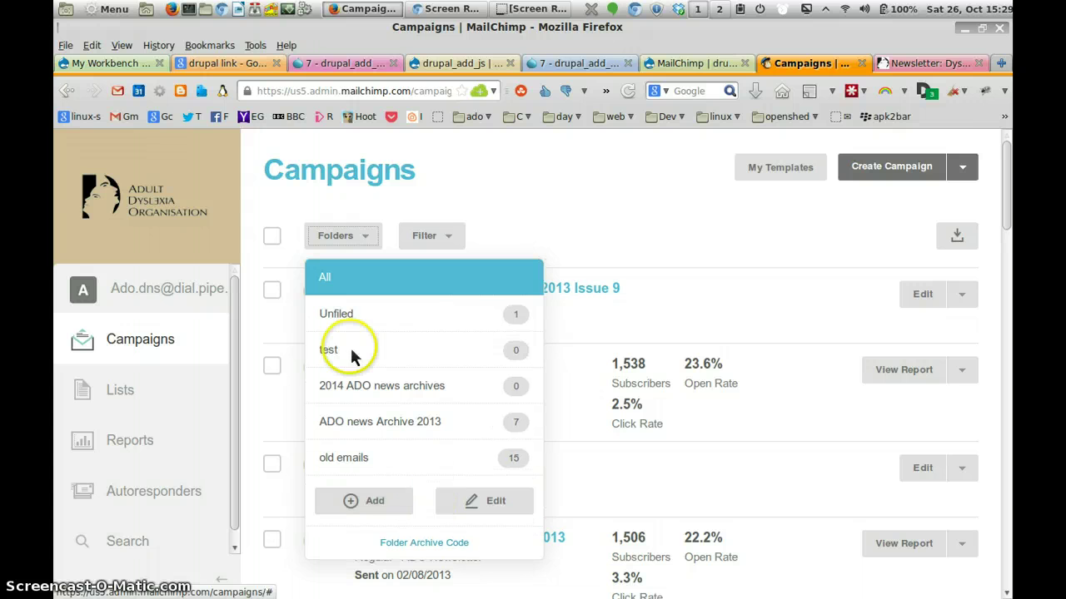
pyautogui.click(352, 356)
pyautogui.click(500, 284)
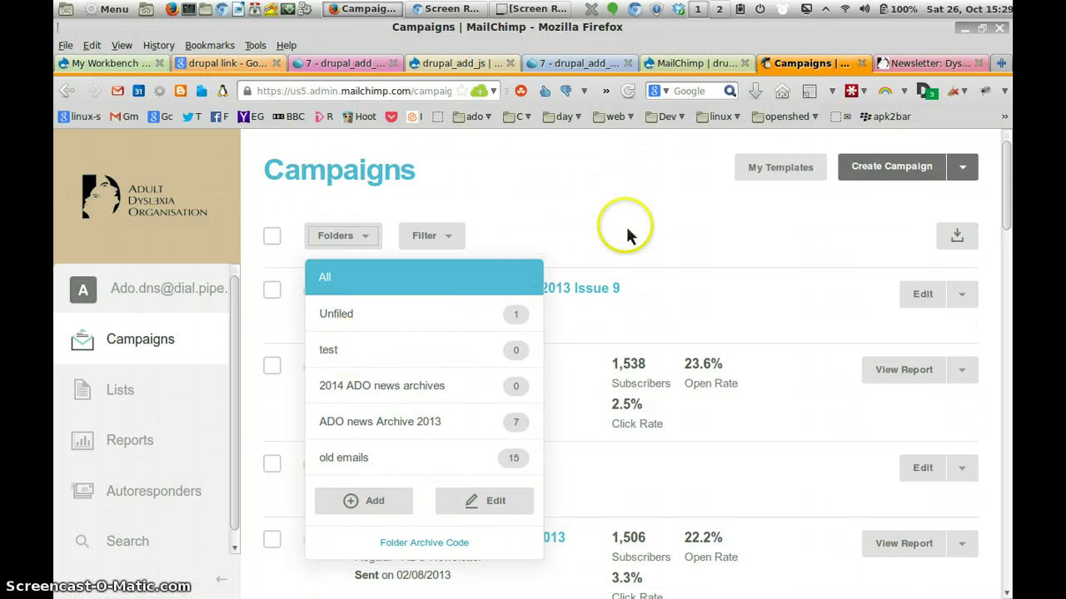
# Move the Issue 8, September 2013 campaign into the test folder and return to all folders
pyautogui.click(673, 203)
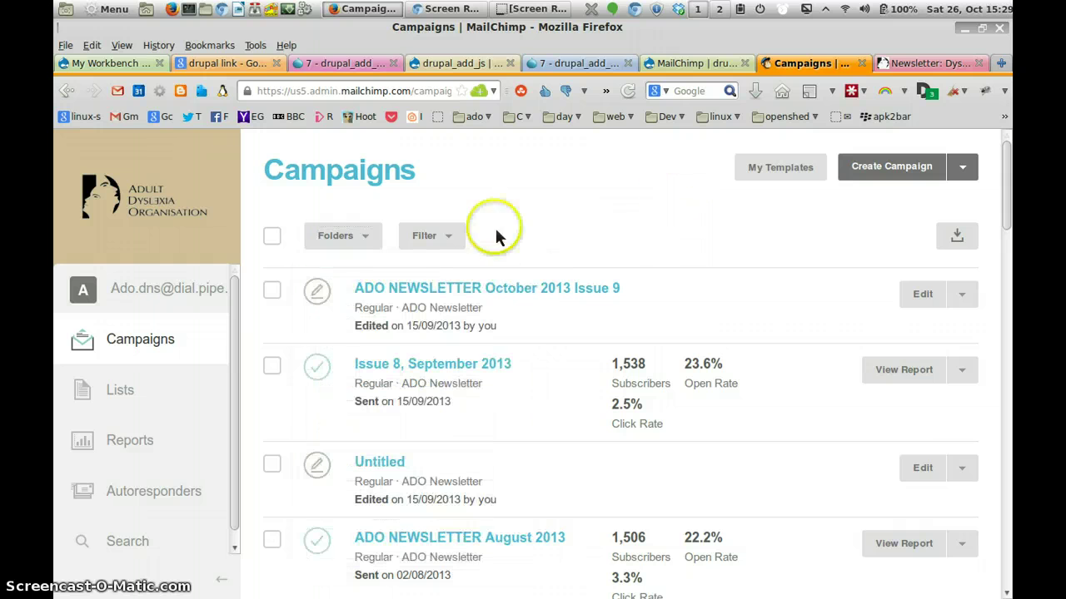
pyautogui.click(272, 367)
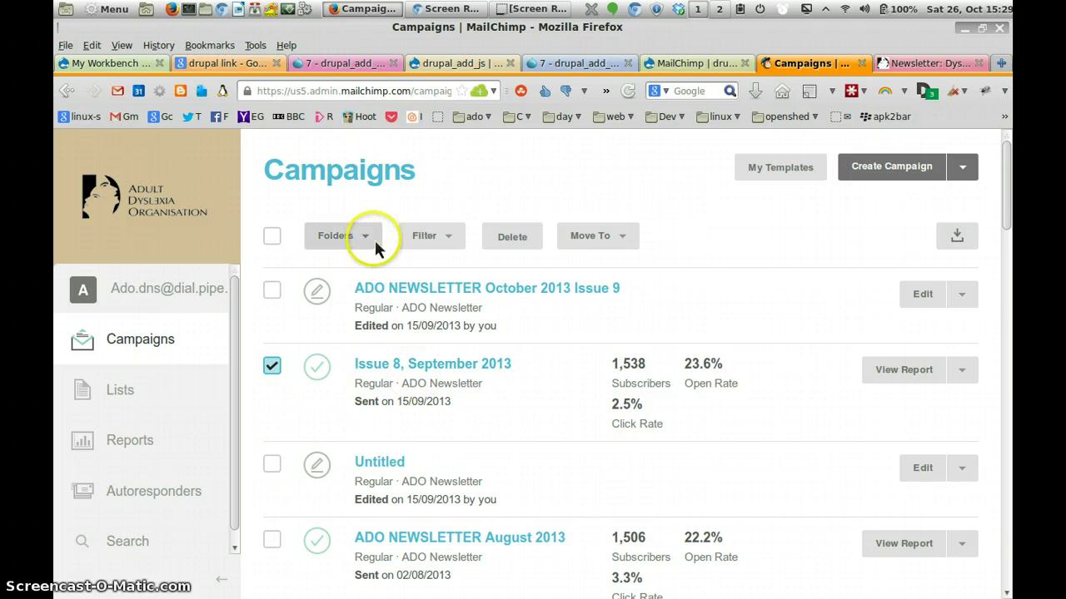
pyautogui.click(616, 242)
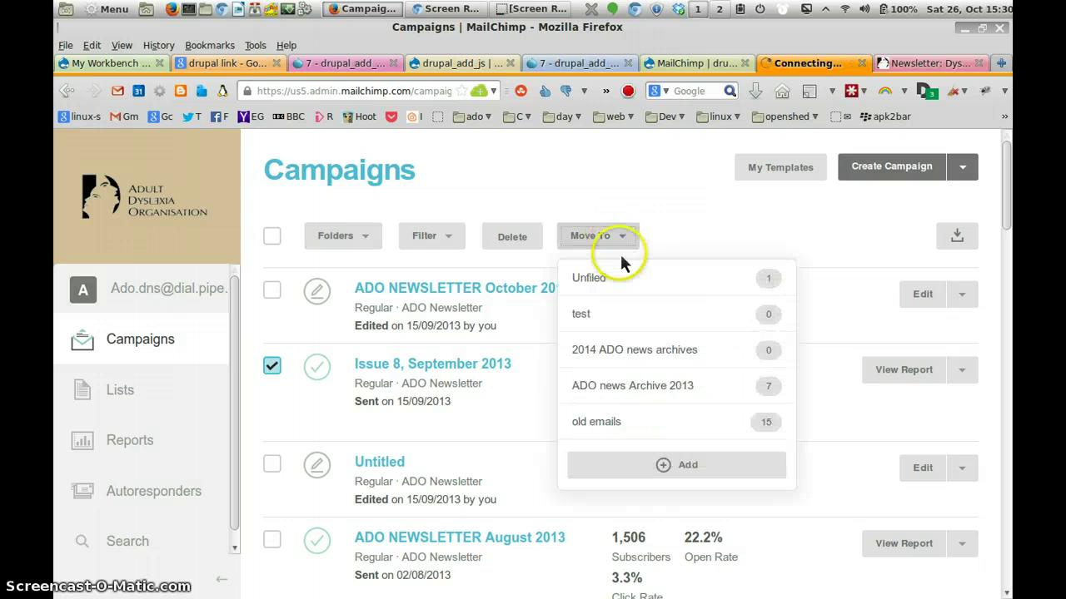
pyautogui.click(607, 320)
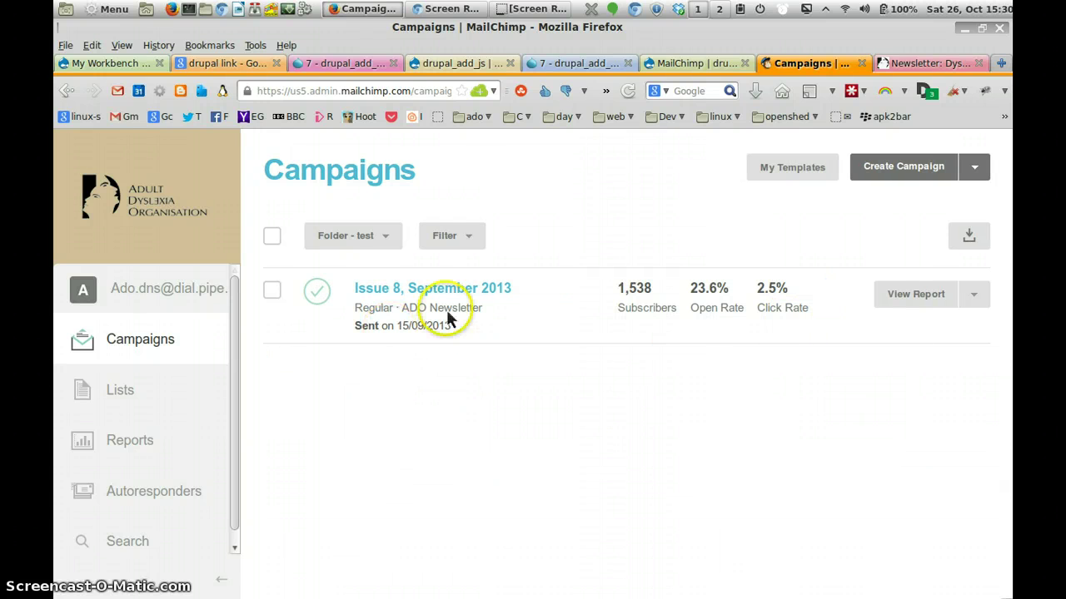
pyautogui.click(392, 238)
pyautogui.click(334, 276)
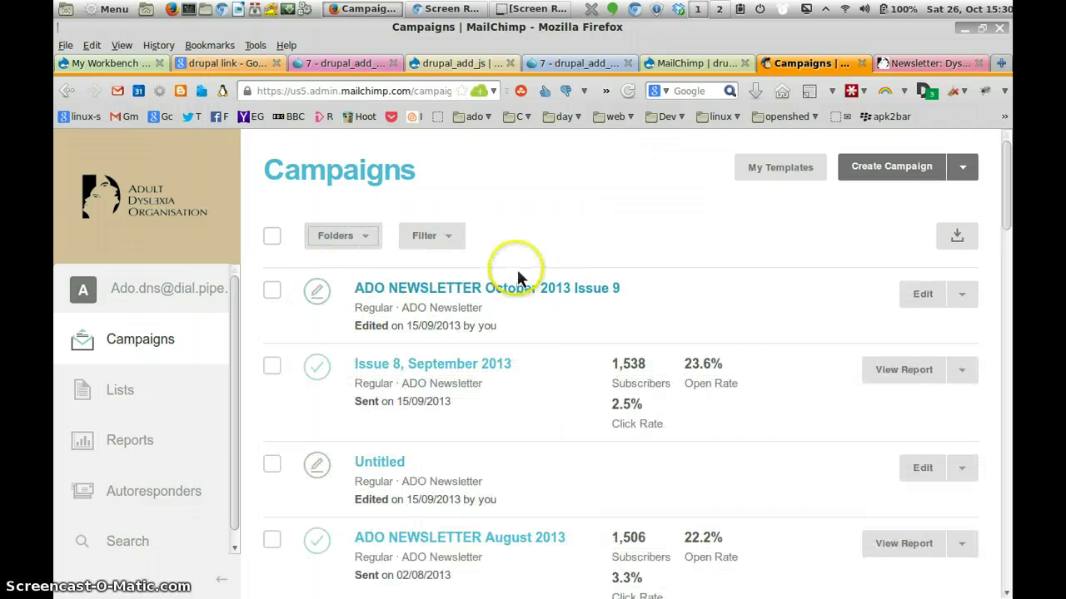
# Expand the test folder on the Get Archive Code page and copy its script code
pyautogui.click(371, 241)
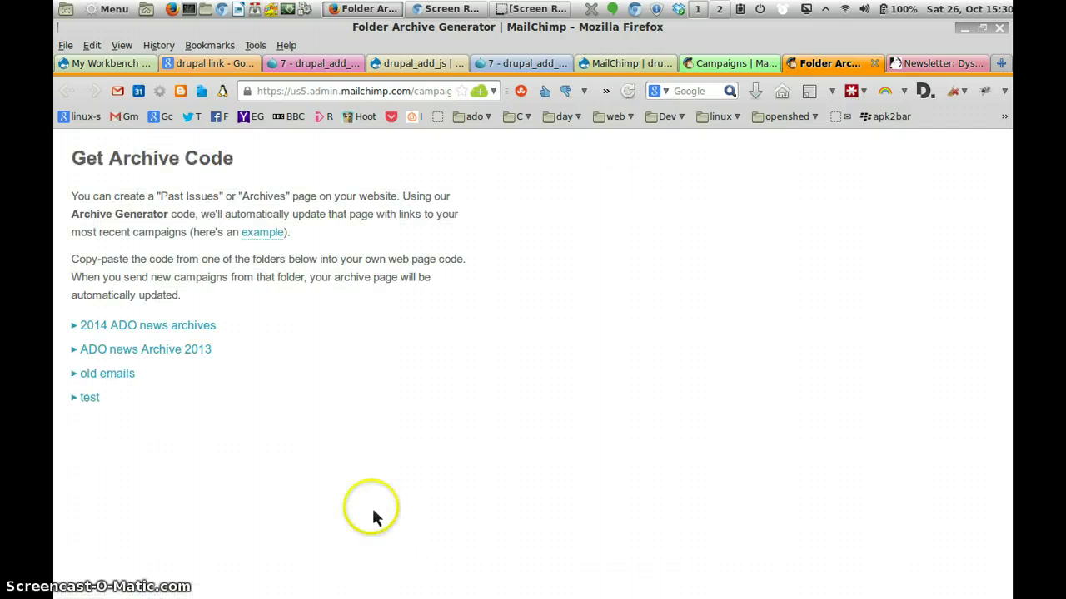
pyautogui.click(93, 399)
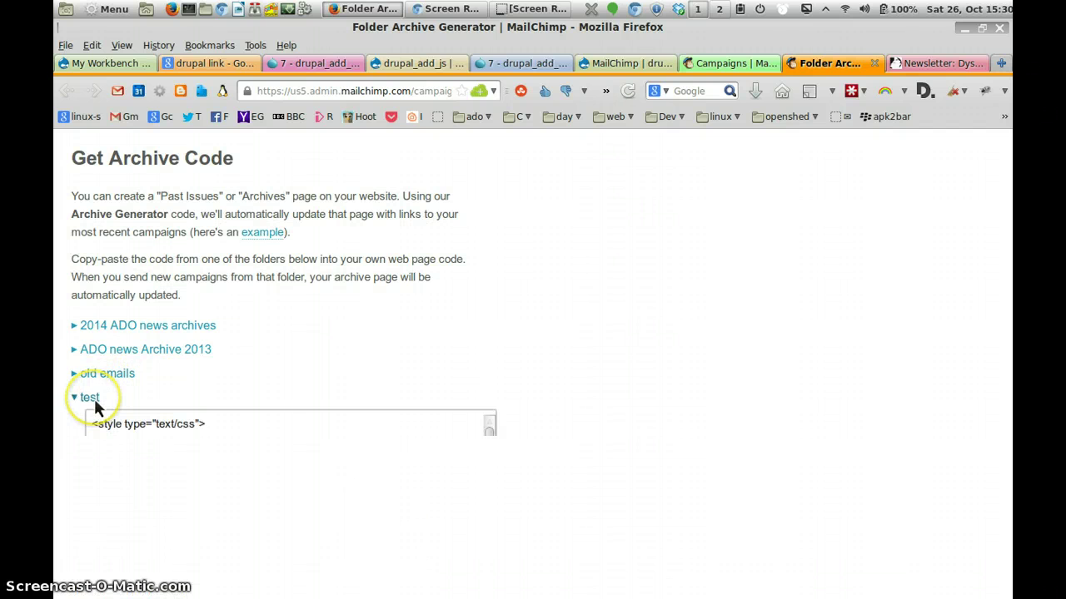
pyautogui.click(131, 431)
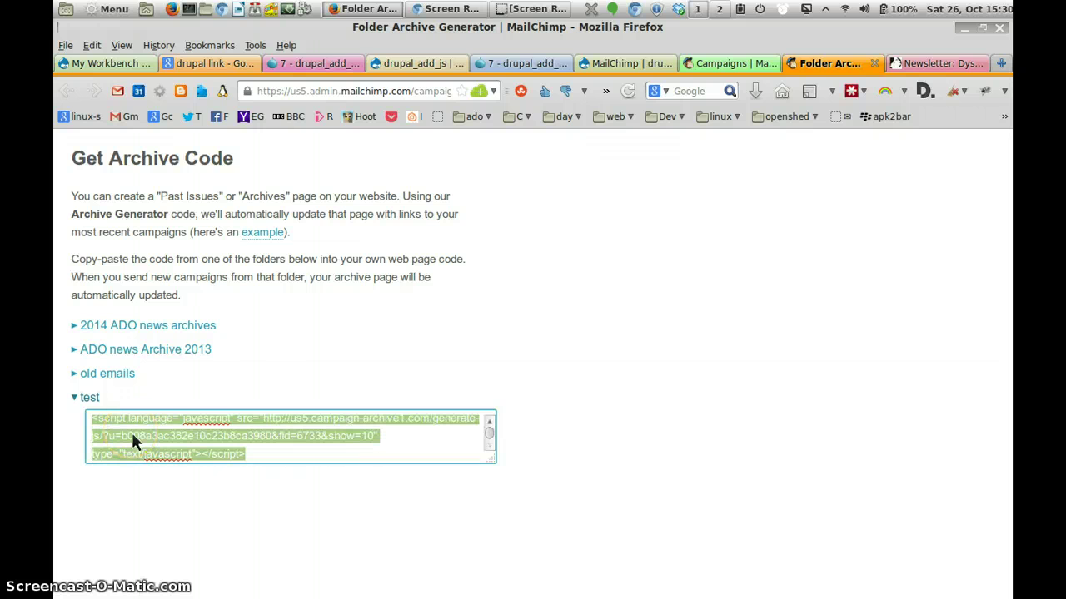
pyautogui.rightClick(131, 431)
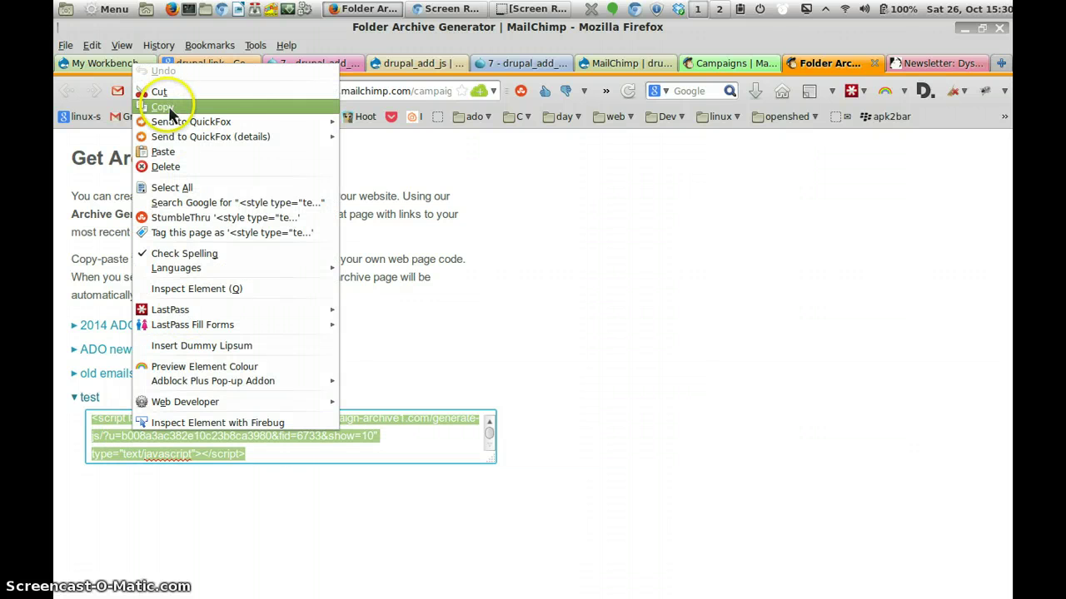
pyautogui.click(622, 321)
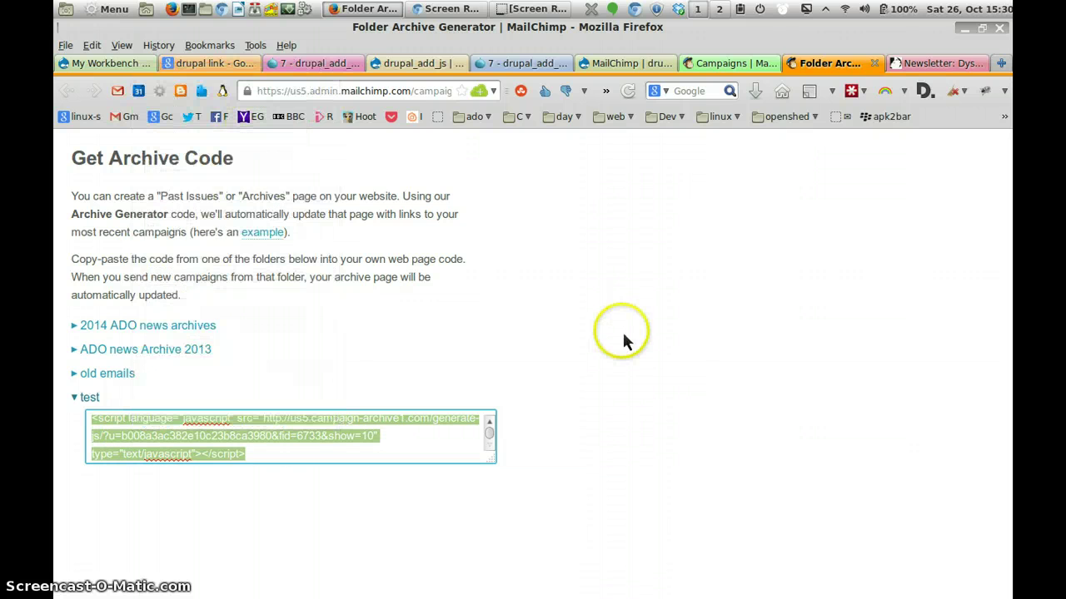
# Check the website's newsletter page, close the archive code tab, and return to Campaigns
pyautogui.click(916, 65)
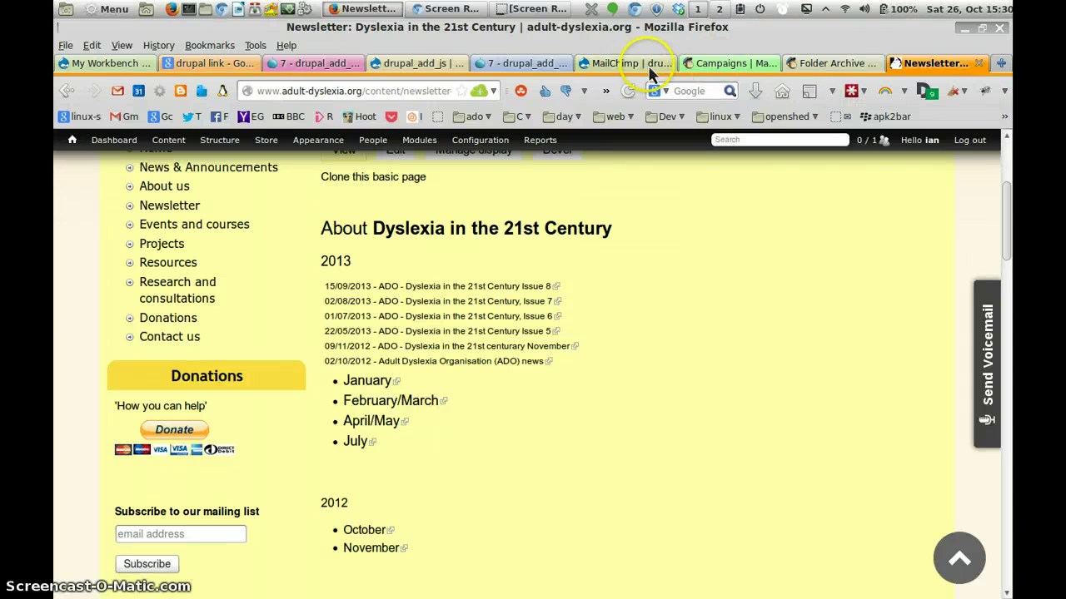
pyautogui.click(828, 63)
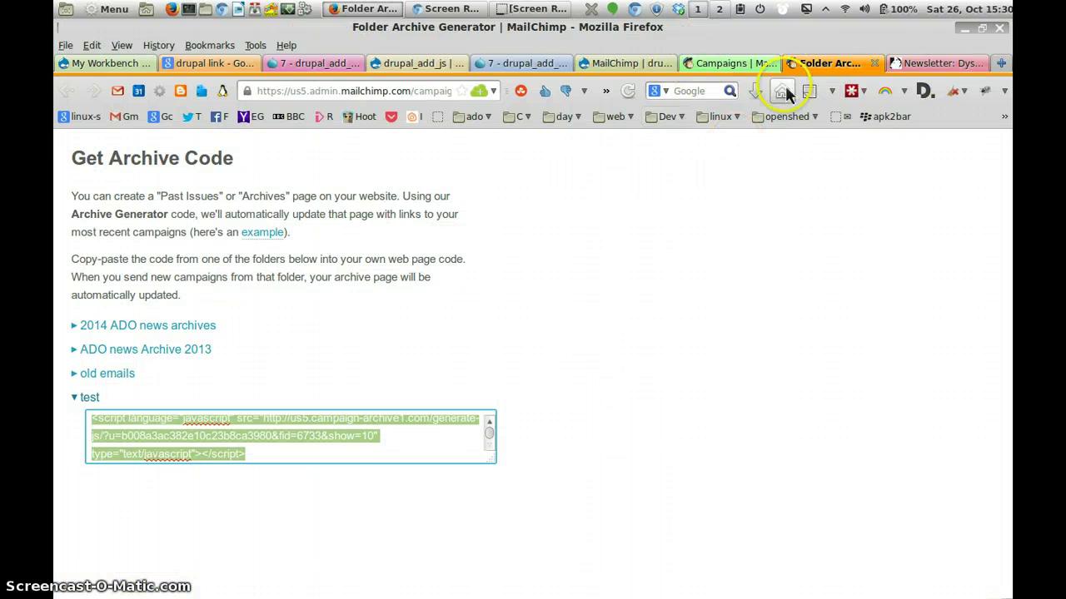
pyautogui.click(874, 64)
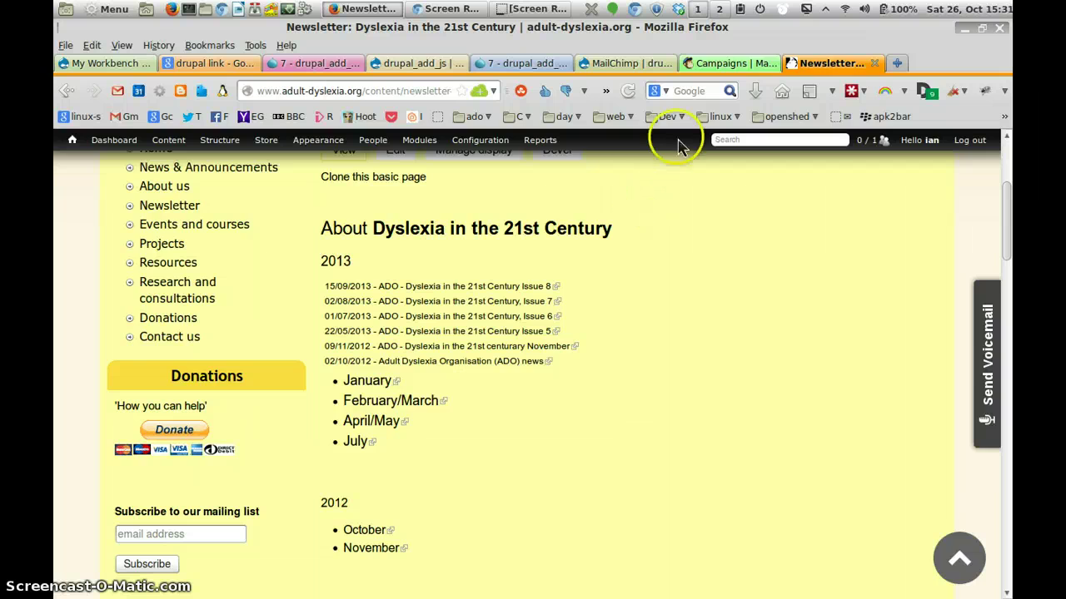
pyautogui.click(716, 63)
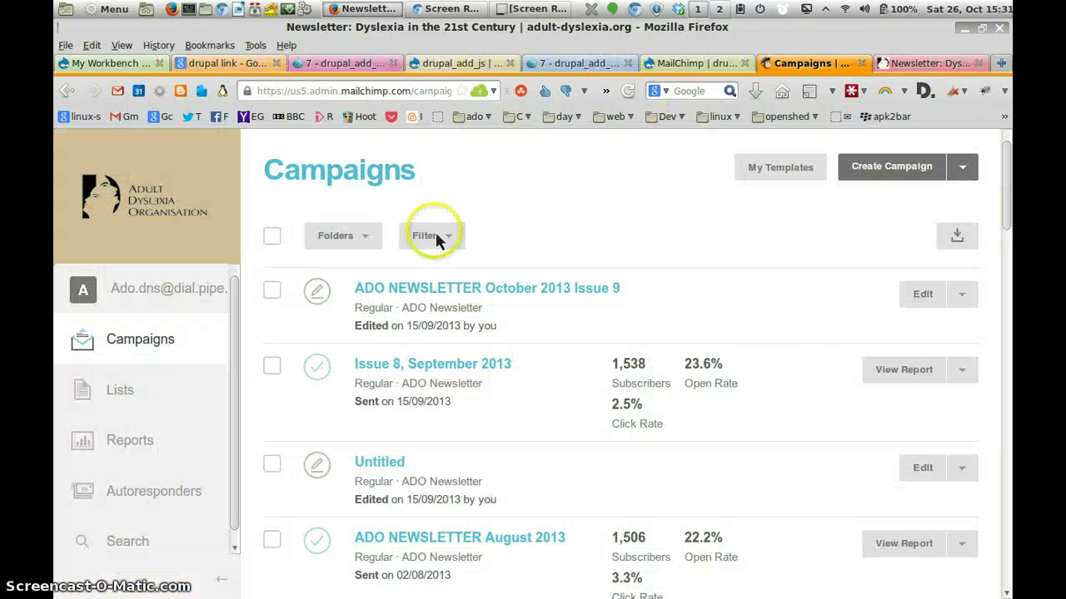
# Filter to the test folder and move Issue 8, September 2013 into ADO news Archive 2013
pyautogui.click(370, 237)
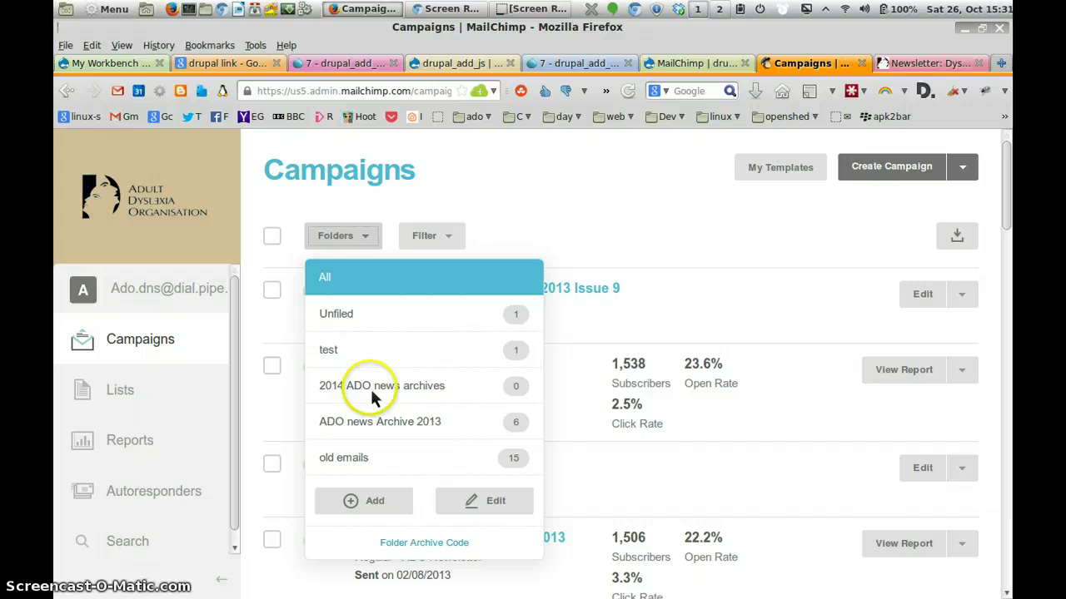
pyautogui.click(458, 358)
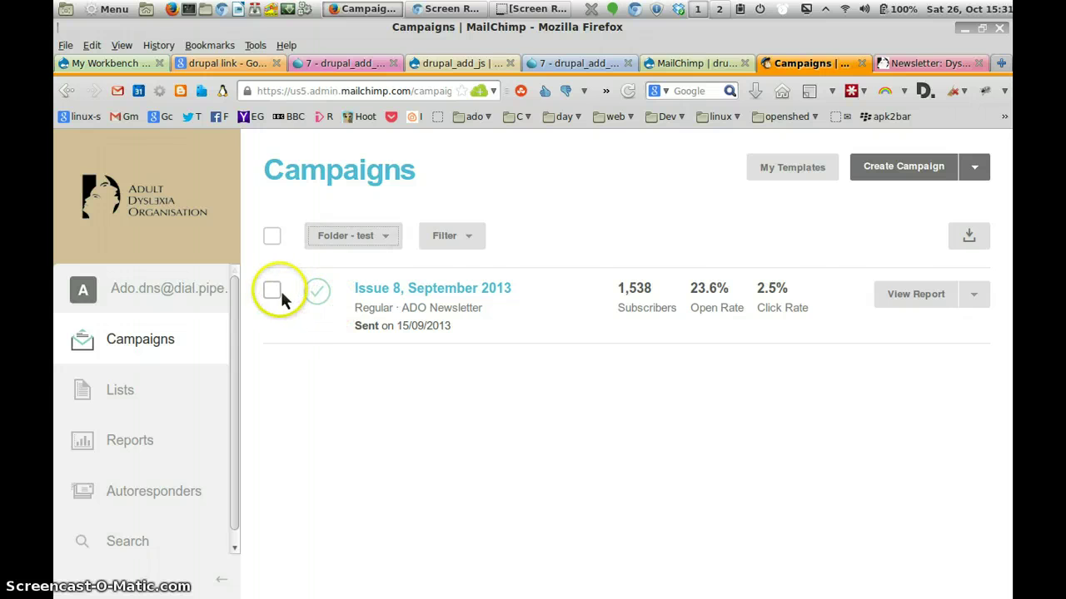
pyautogui.click(271, 292)
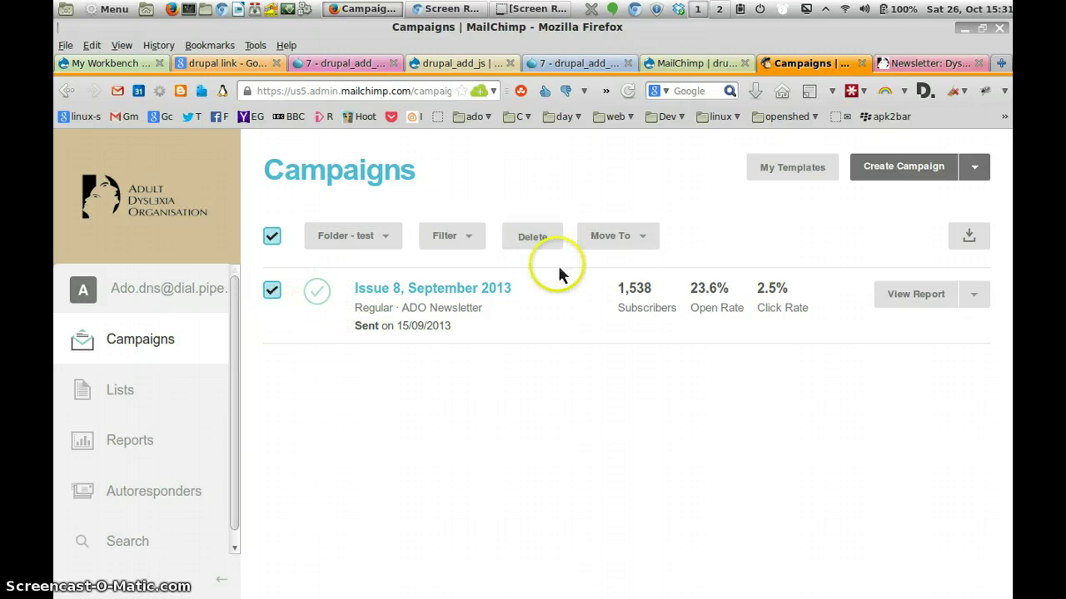
pyautogui.click(636, 240)
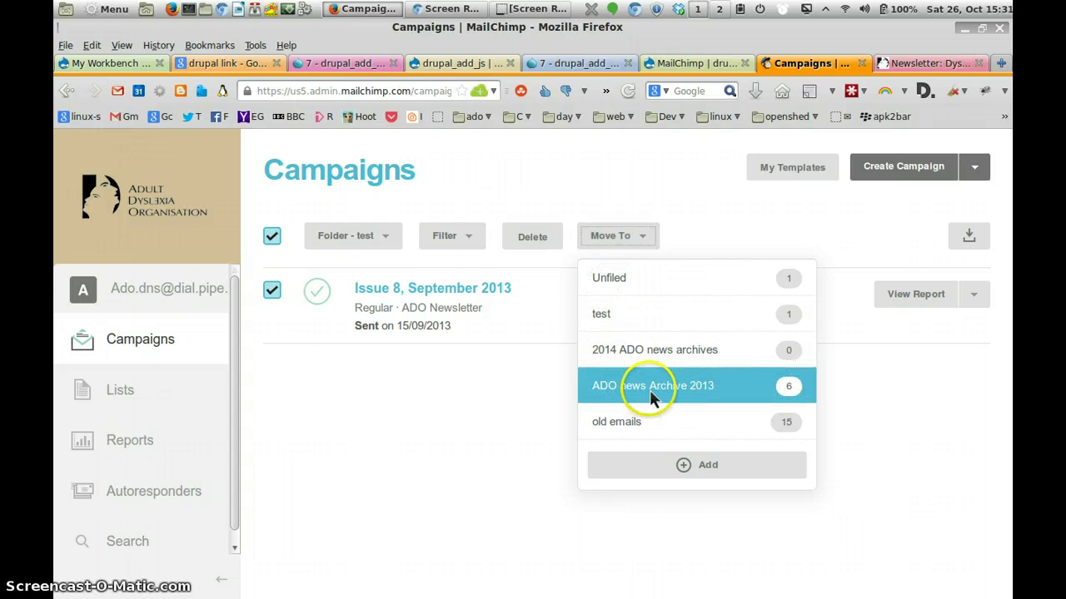
pyautogui.click(717, 394)
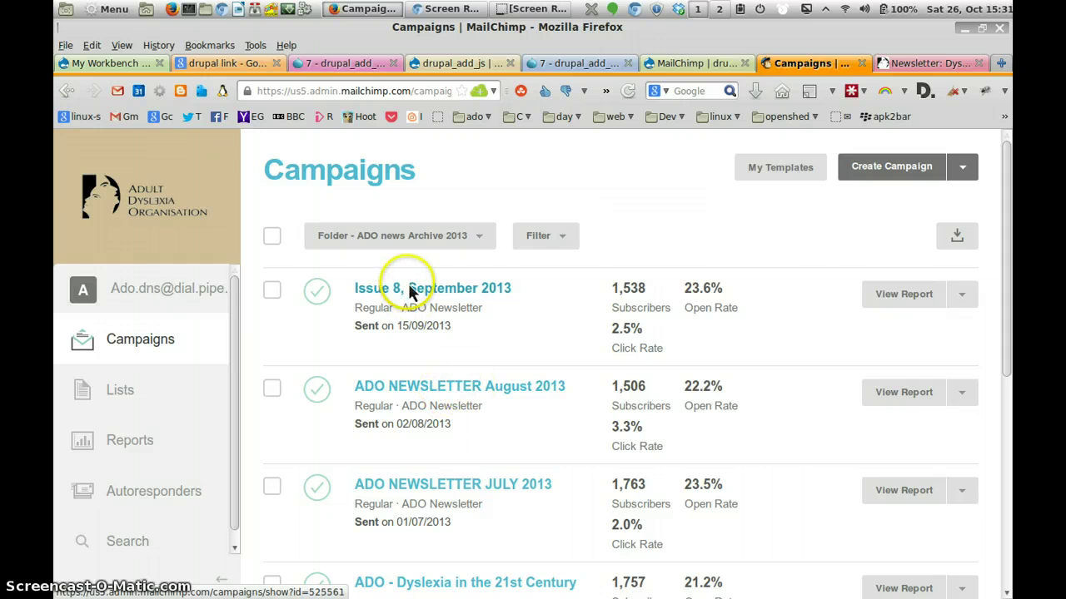
# Check the Move To list for folder counts, with ADO news Archive 2013 holding 7 campaigns
pyautogui.click(273, 292)
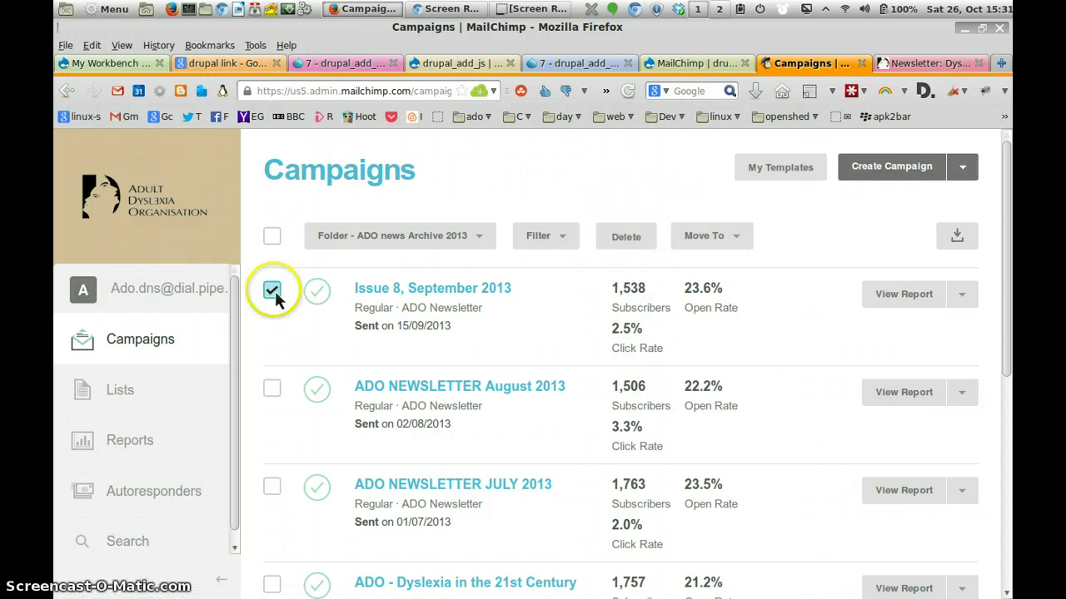
pyautogui.click(721, 248)
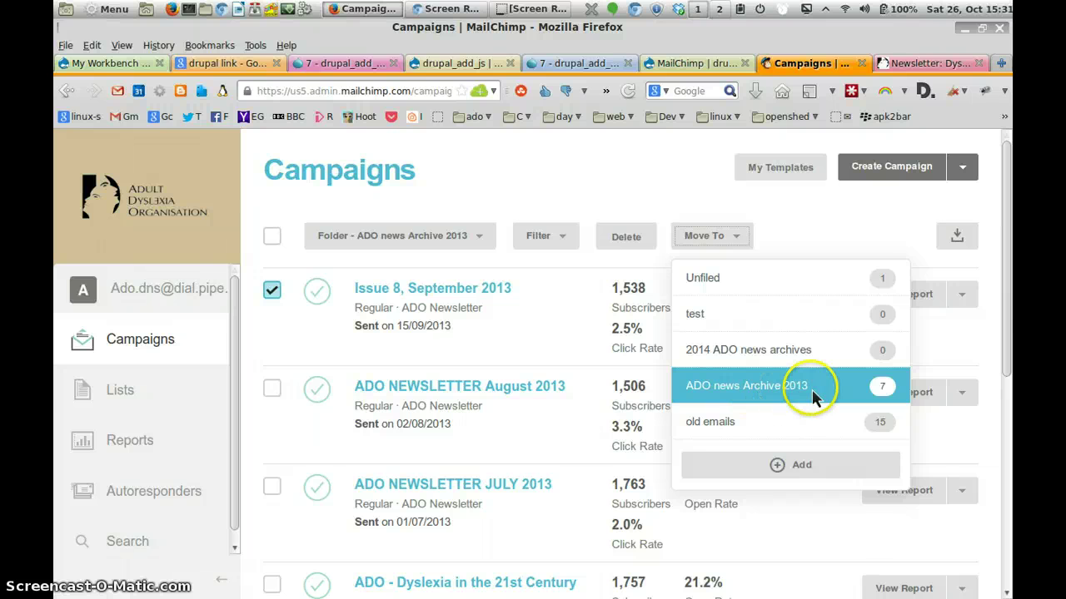
pyautogui.click(824, 229)
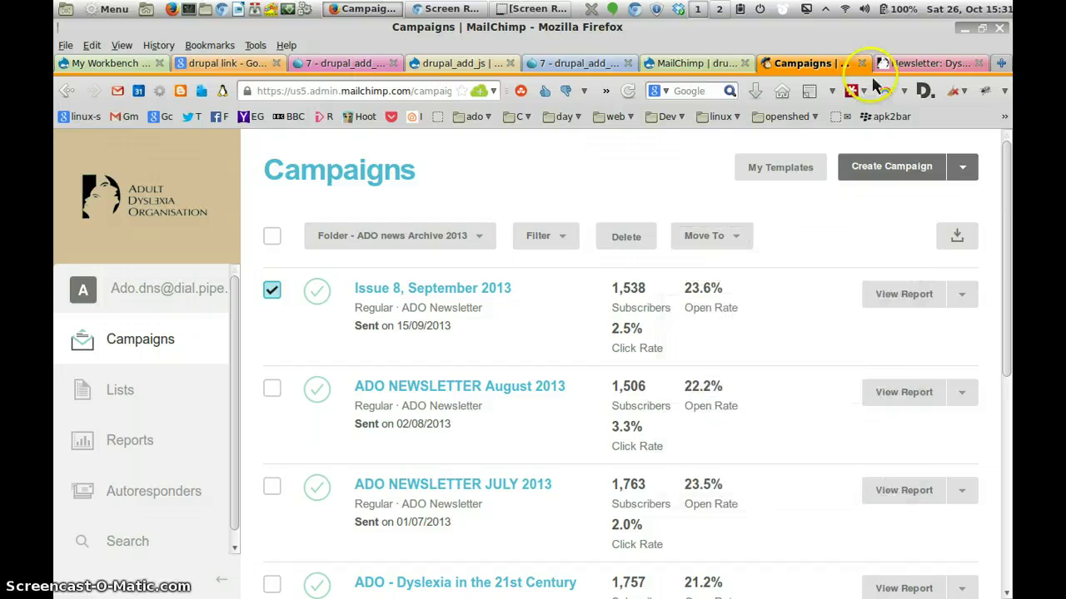
# Switch to the Drupal newsletter page and scroll up to its 2013 issue list headed by Issue 8
pyautogui.click(943, 64)
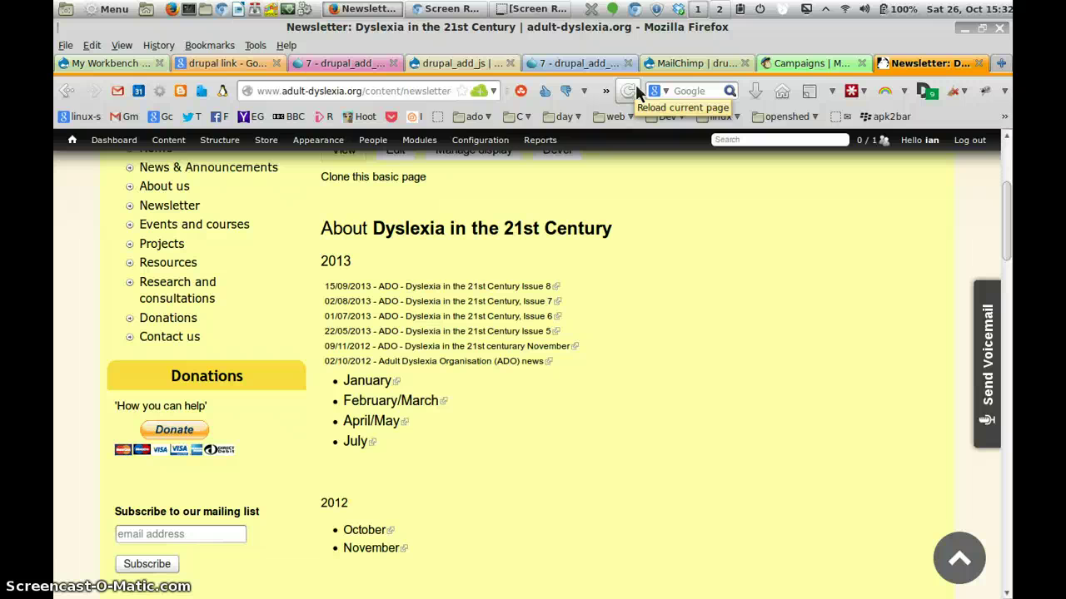
pyautogui.scroll(5, 531, 304)
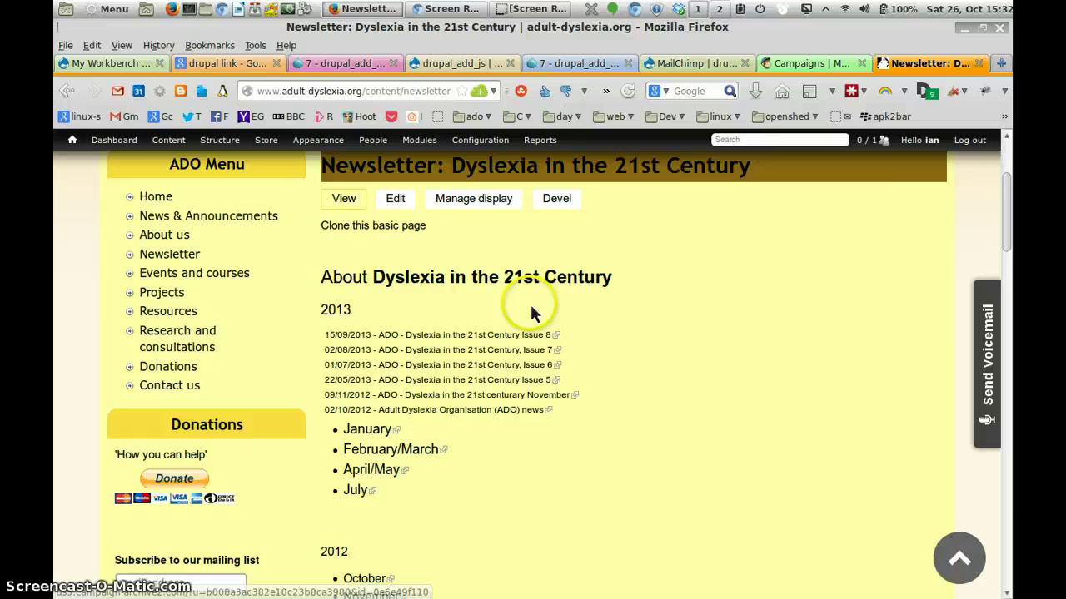